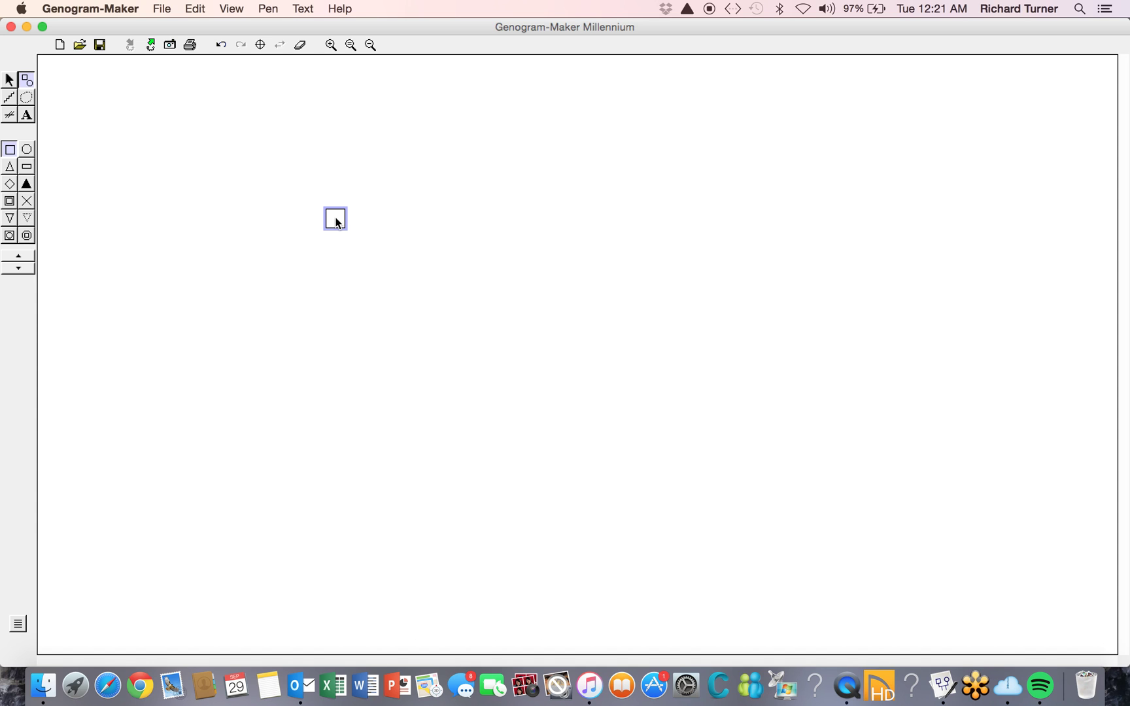
Mark the male square as the index person by giving it the double-outline symbol.
left_click(22, 270)
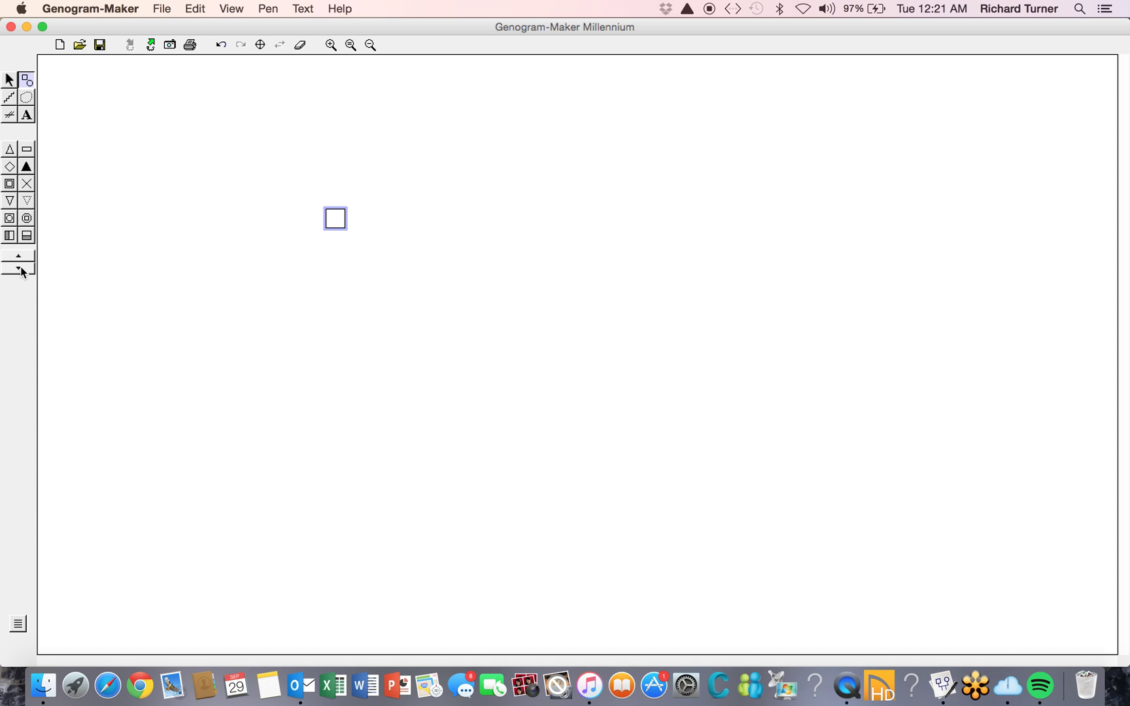
left_click(22, 269)
left_click(22, 270)
left_click(22, 269)
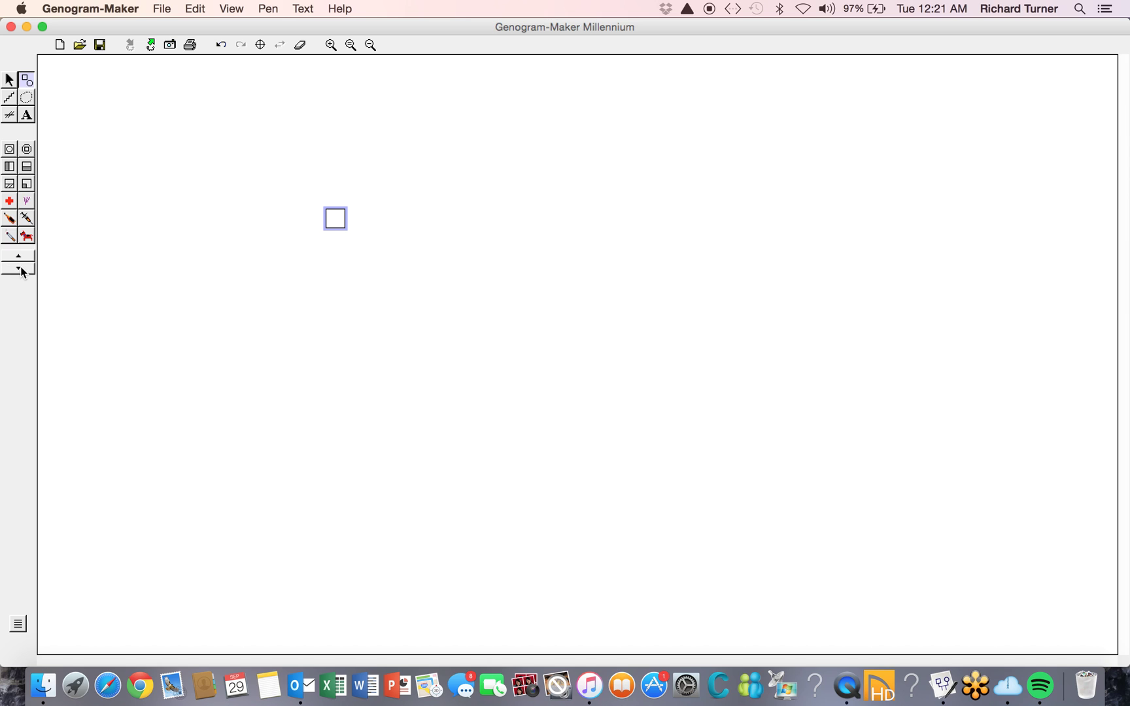
left_click(21, 257)
left_click(21, 257)
left_click(21, 257)
left_click(21, 257)
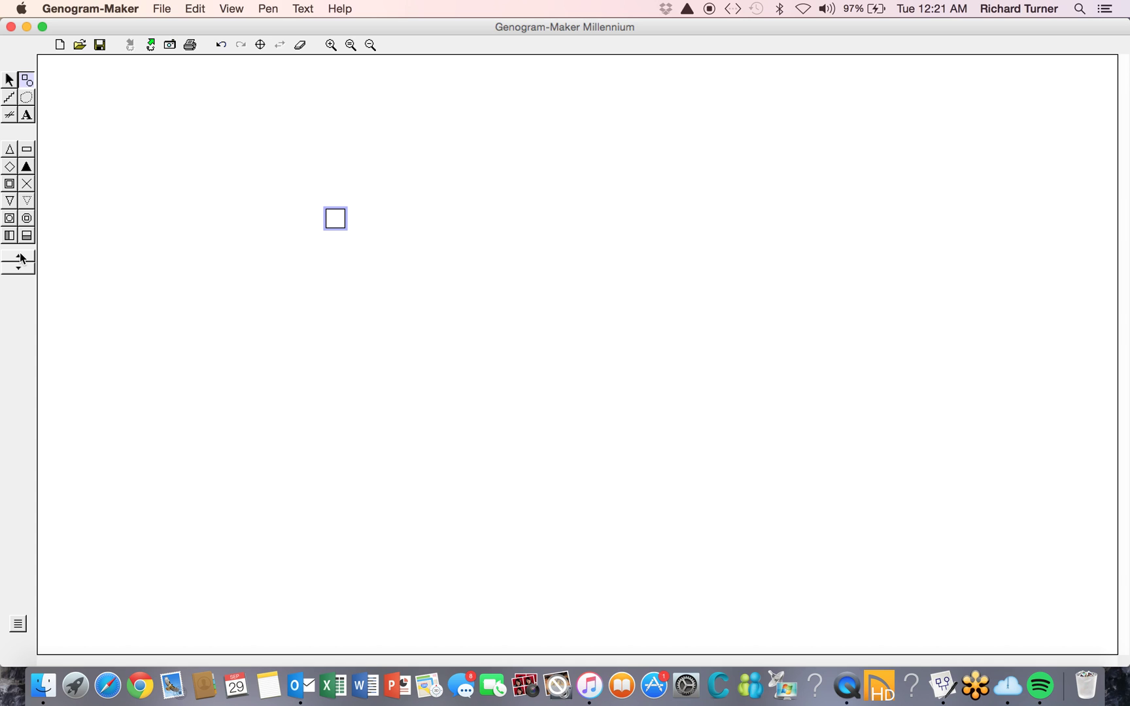
left_click(9, 185)
left_click(341, 402)
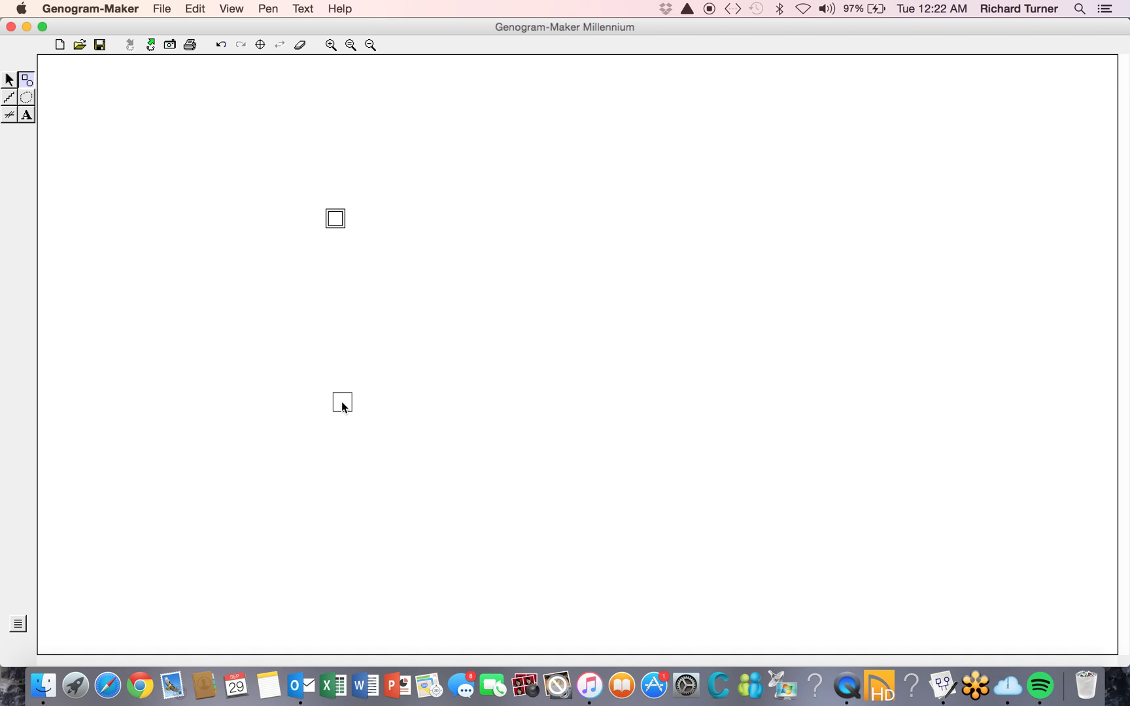
Add a female partner beside the double-outlined male and move her farther right to lengthen the couple line.
left_click(333, 234)
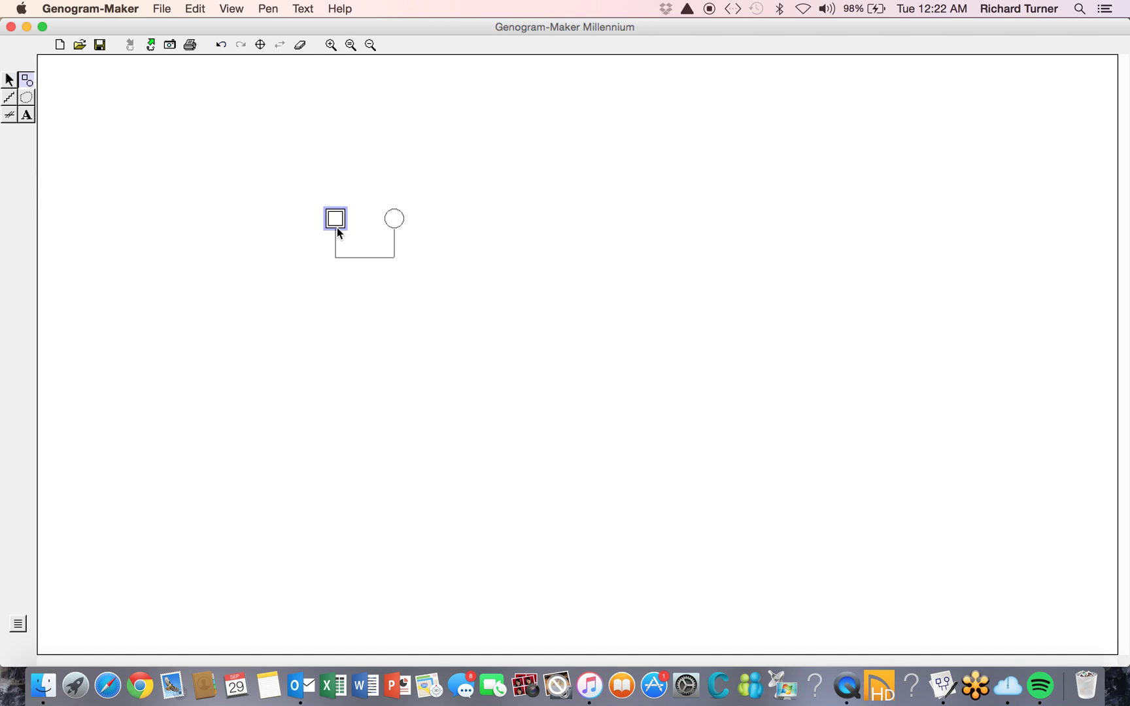
key("super+z")
key("super+z")
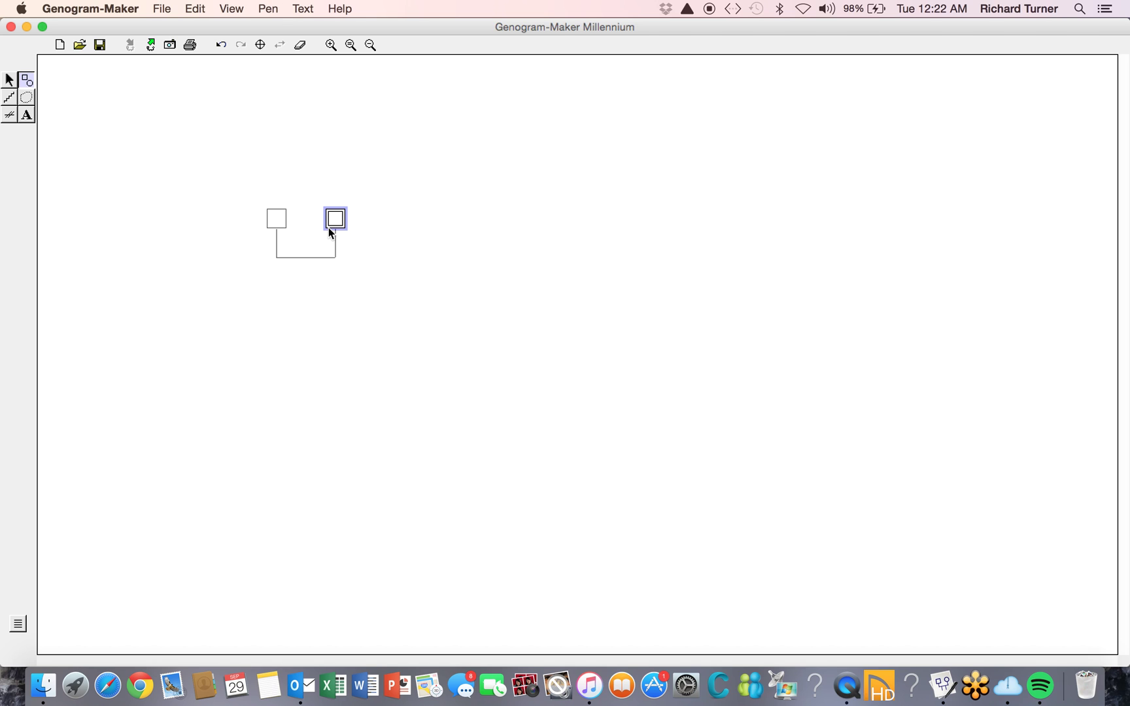
key("super+z")
key("super+z")
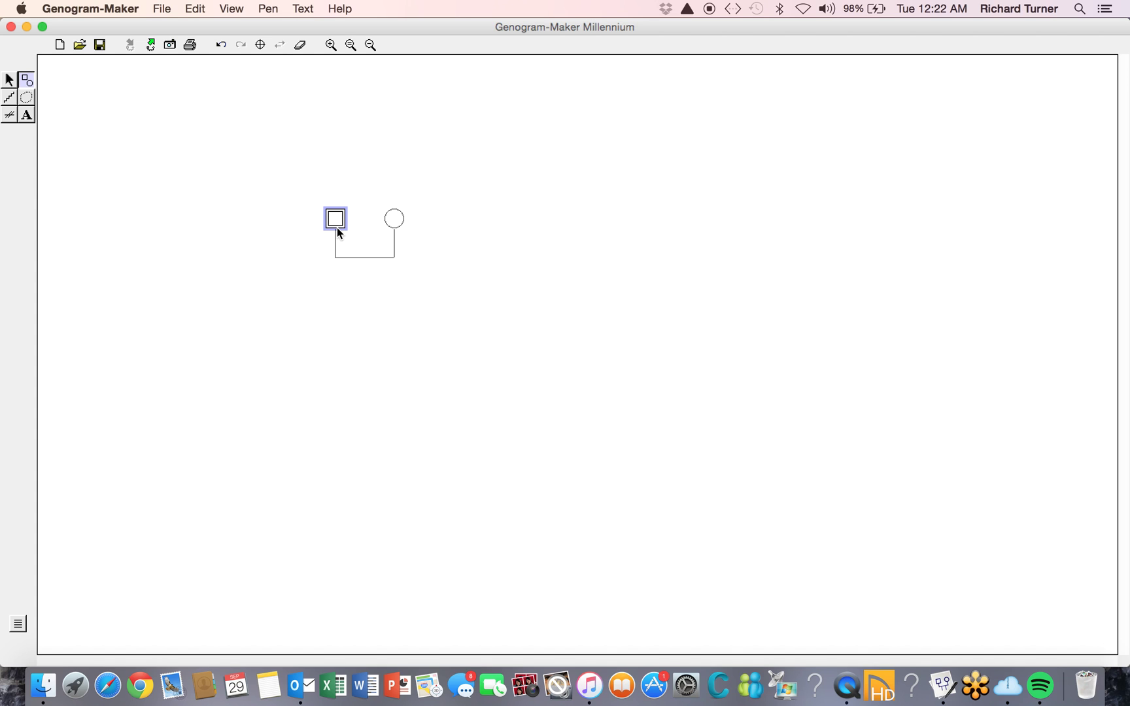
key("Tab")
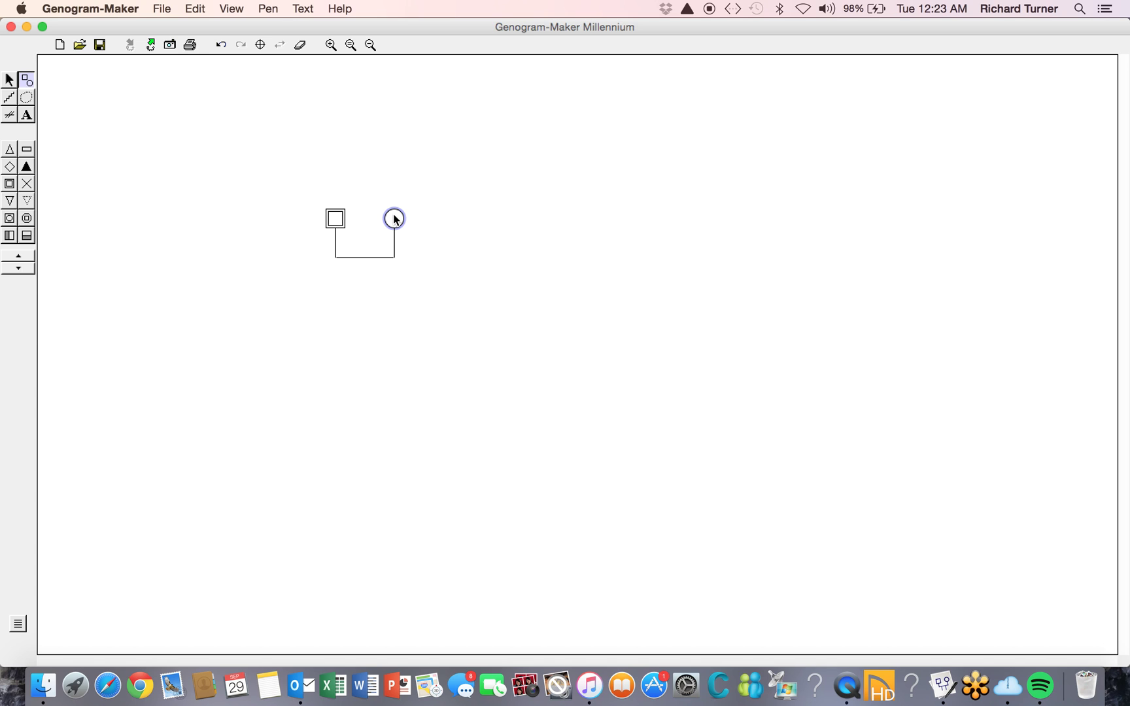
left_click_drag(394, 216, 531, 217)
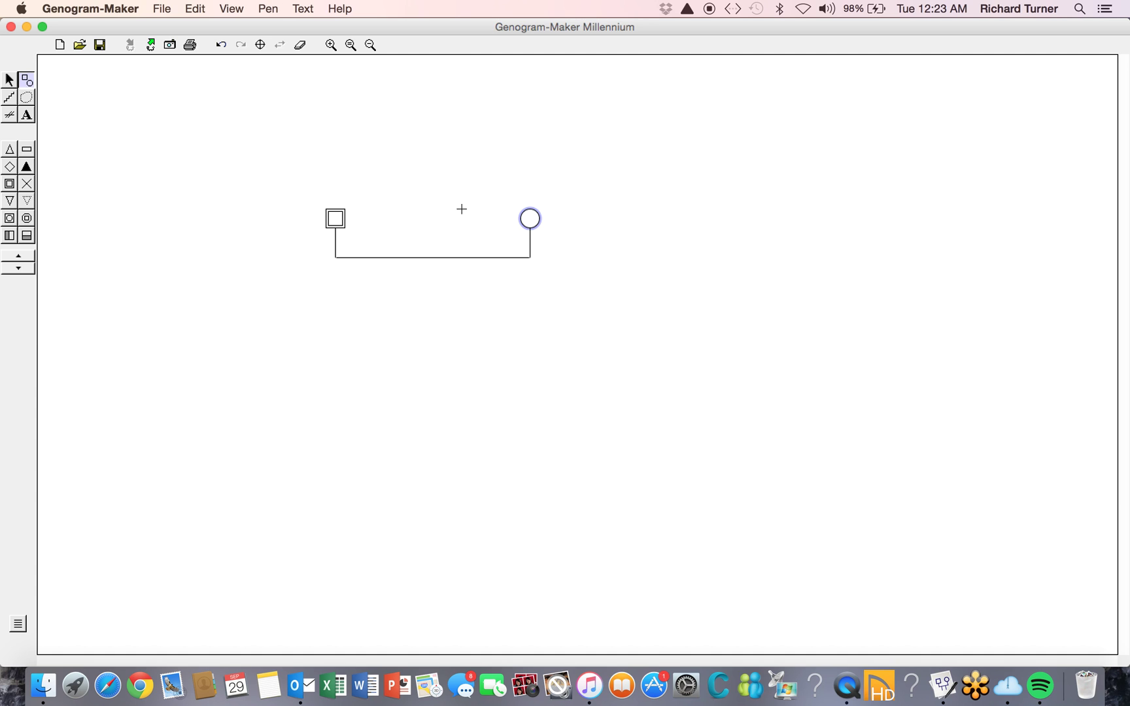
Switch the double-outlined index person to a circle and back to a square.
left_click(340, 219)
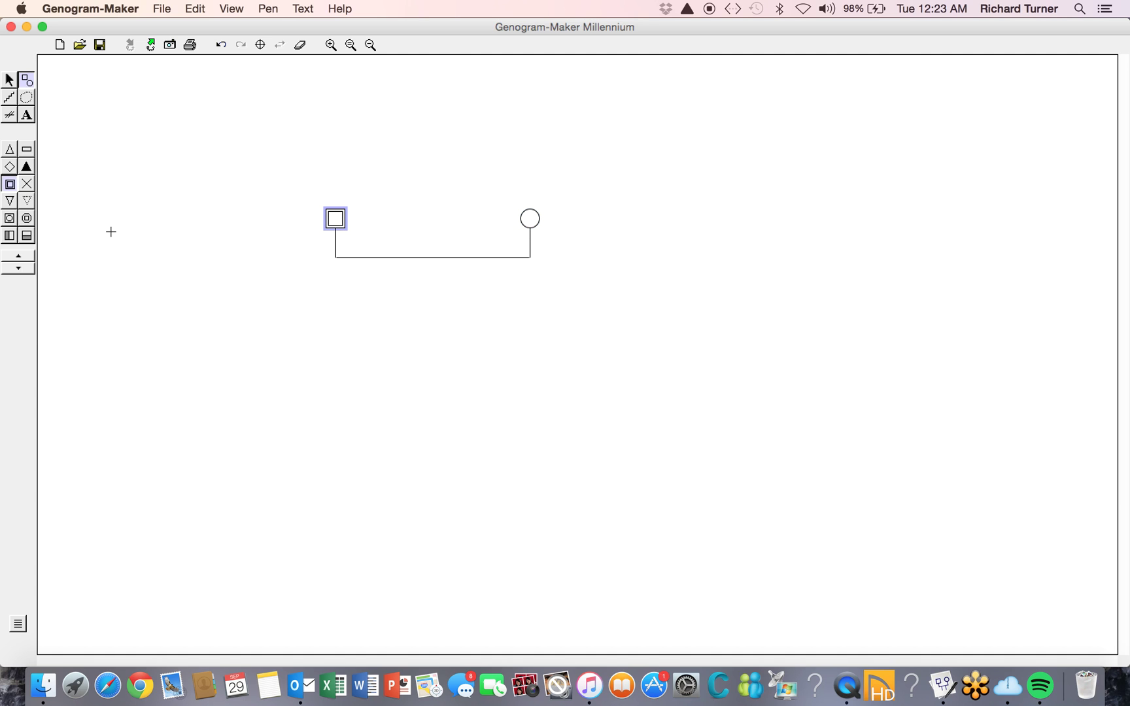
left_click(19, 255)
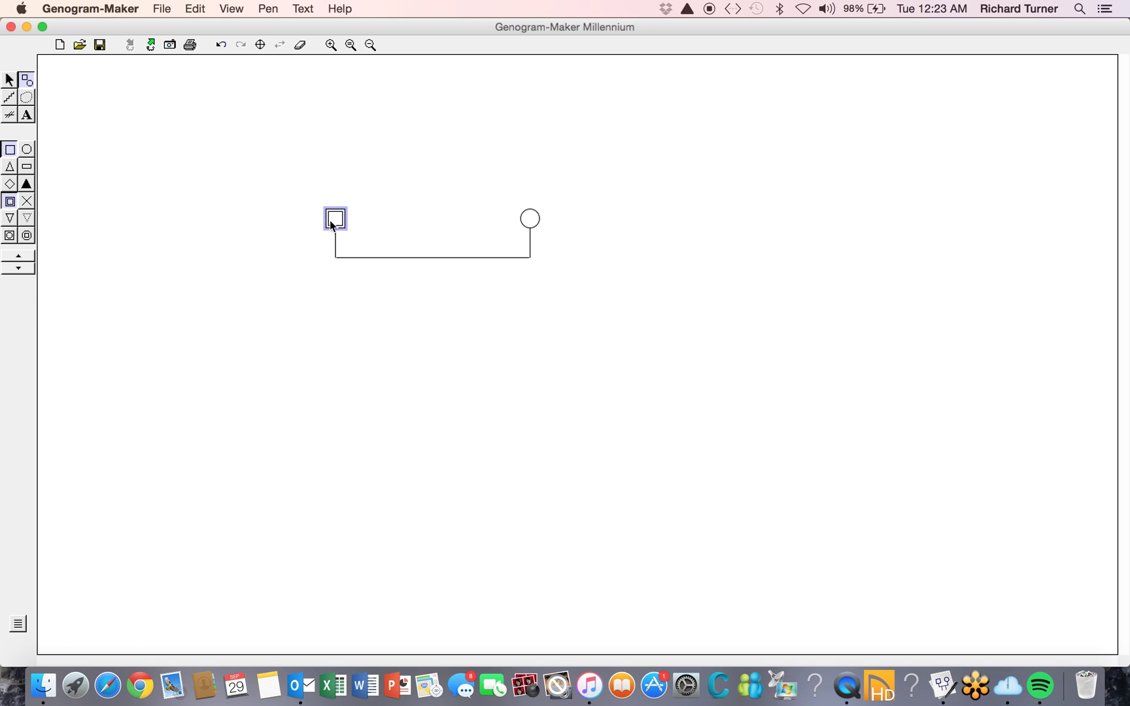
left_click(27, 150)
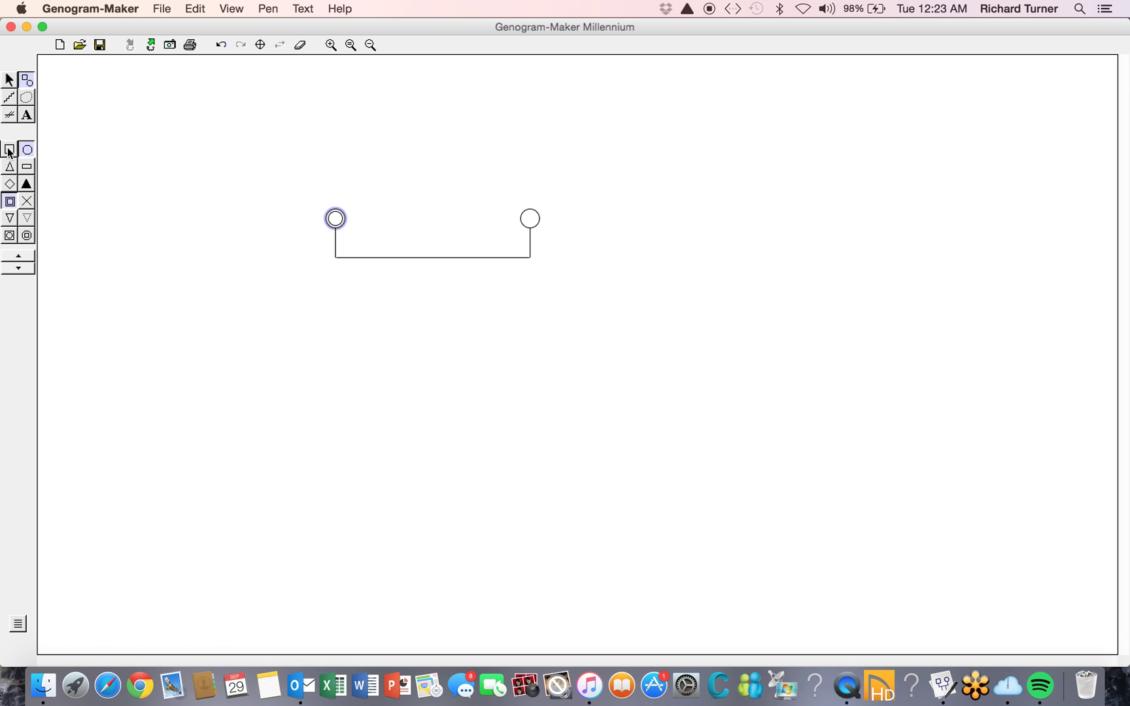
left_click(9, 150)
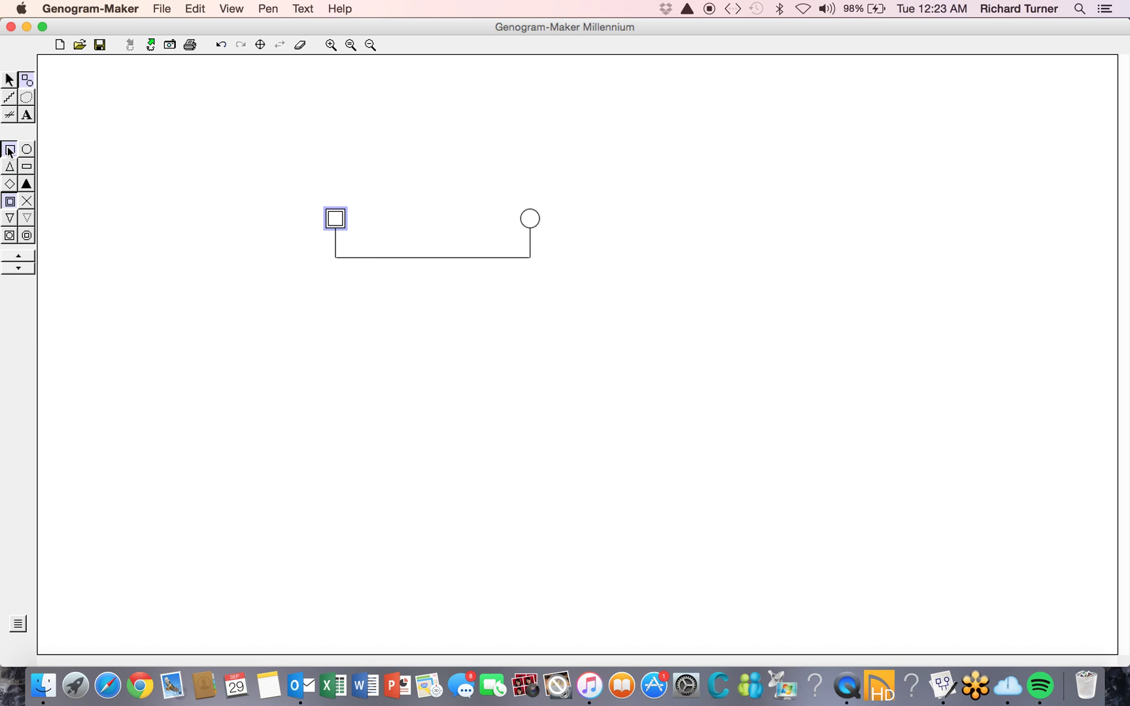
left_click(9, 151)
left_click(345, 146)
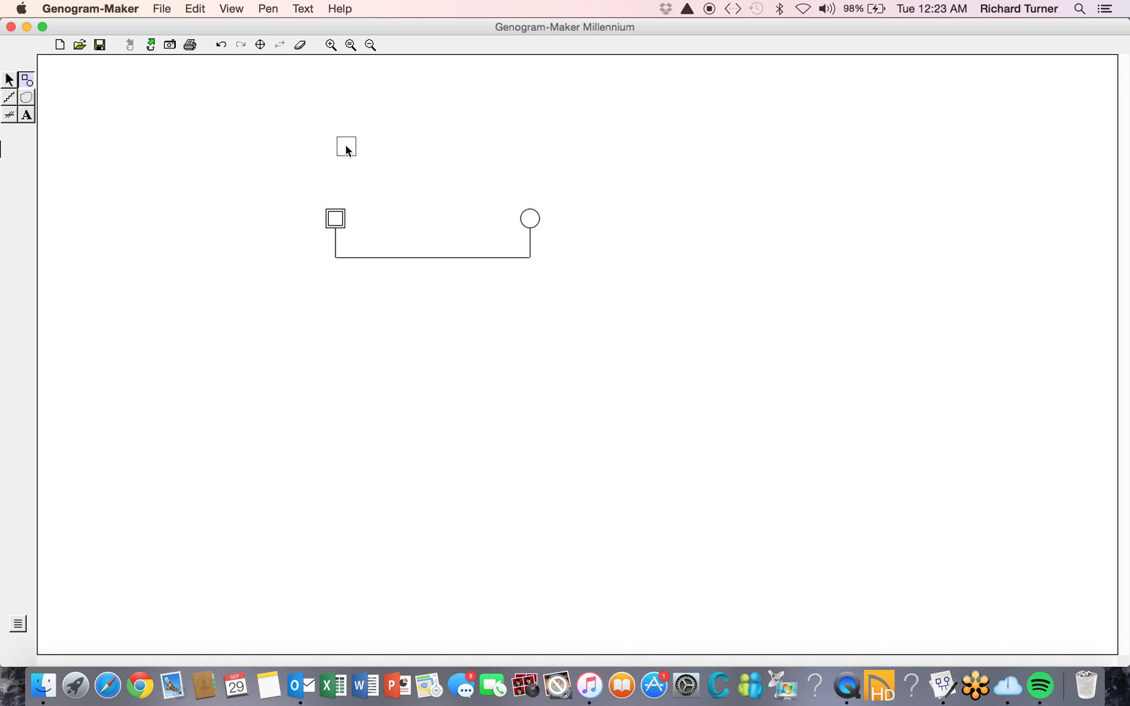
key("ctrl+z")
Add a pair of parents above the index male and another pair above his female partner.
left_click(333, 202)
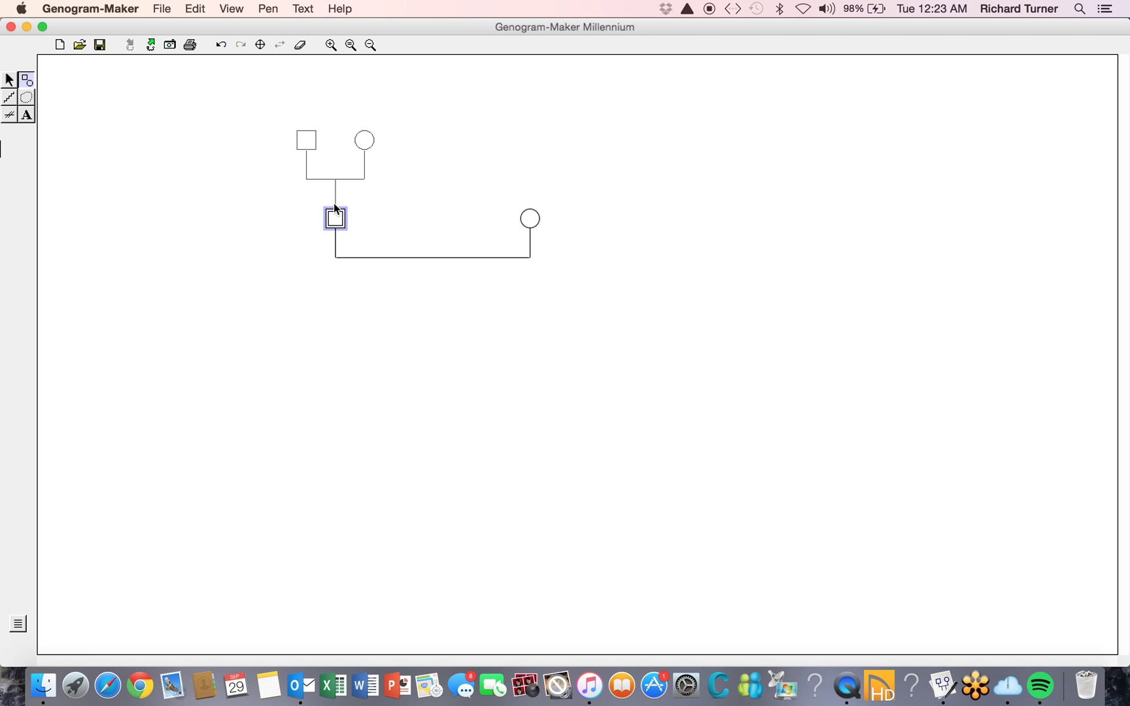
left_click(333, 203)
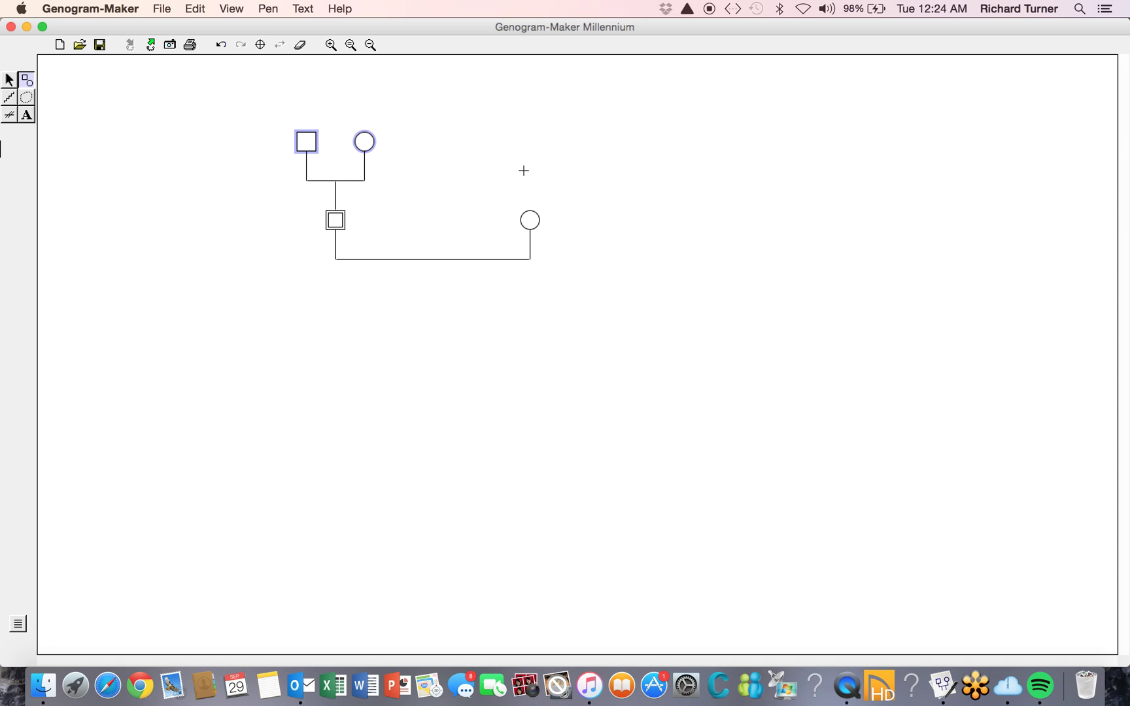
left_click(530, 210)
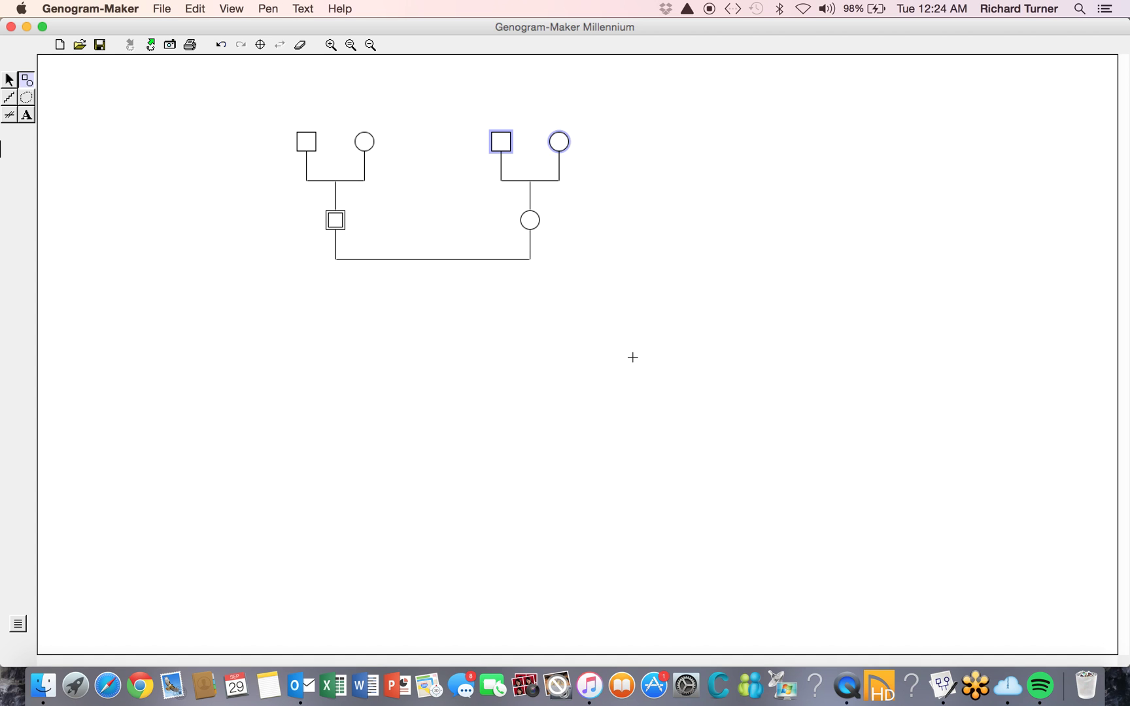
Add two daughters and a son below the couple line, and join the son and the middle daughter as twins.
left_click(496, 356)
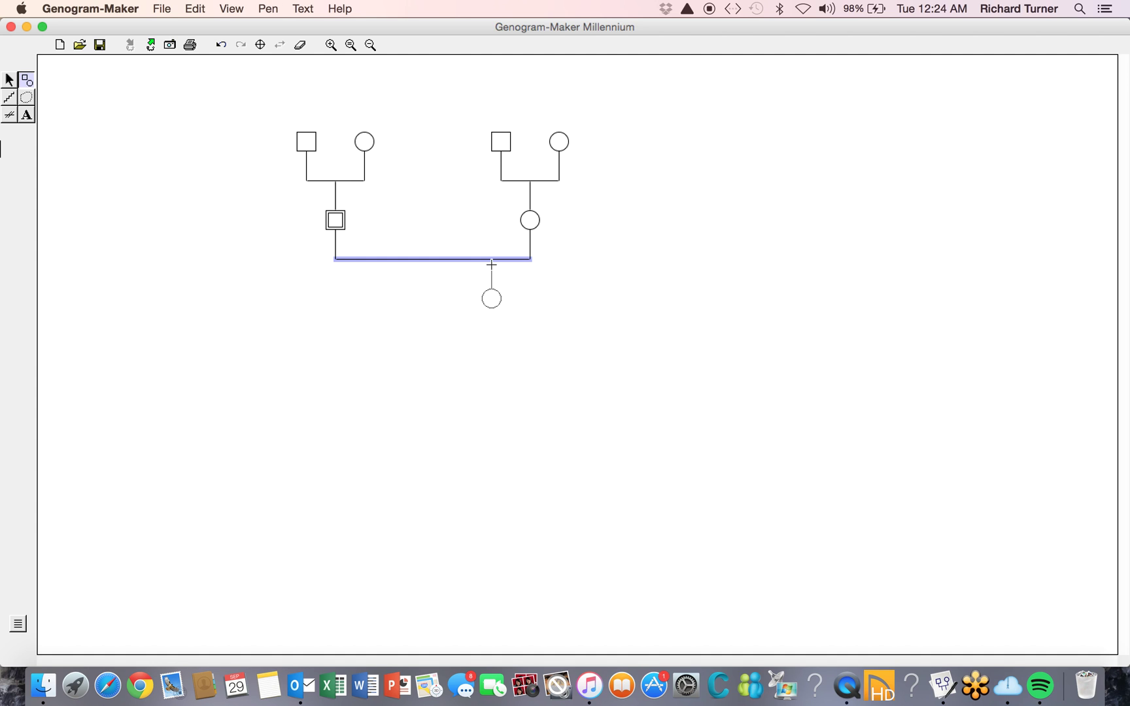
left_click(491, 265)
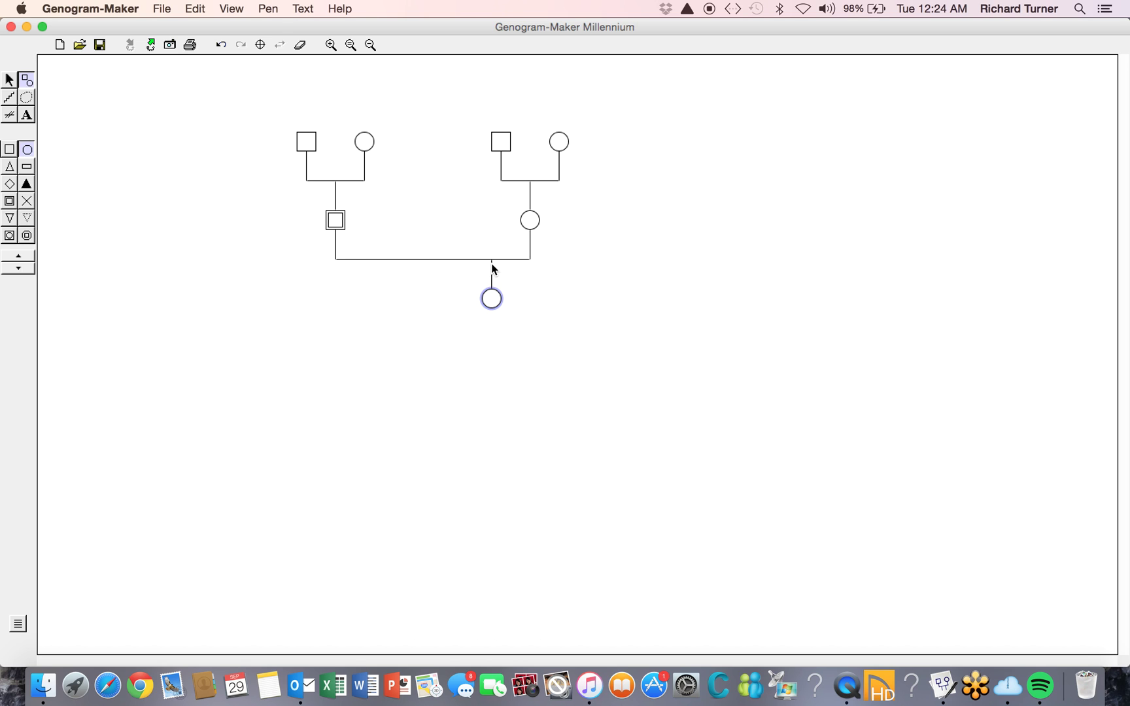
left_click_drag(436, 300, 439, 268)
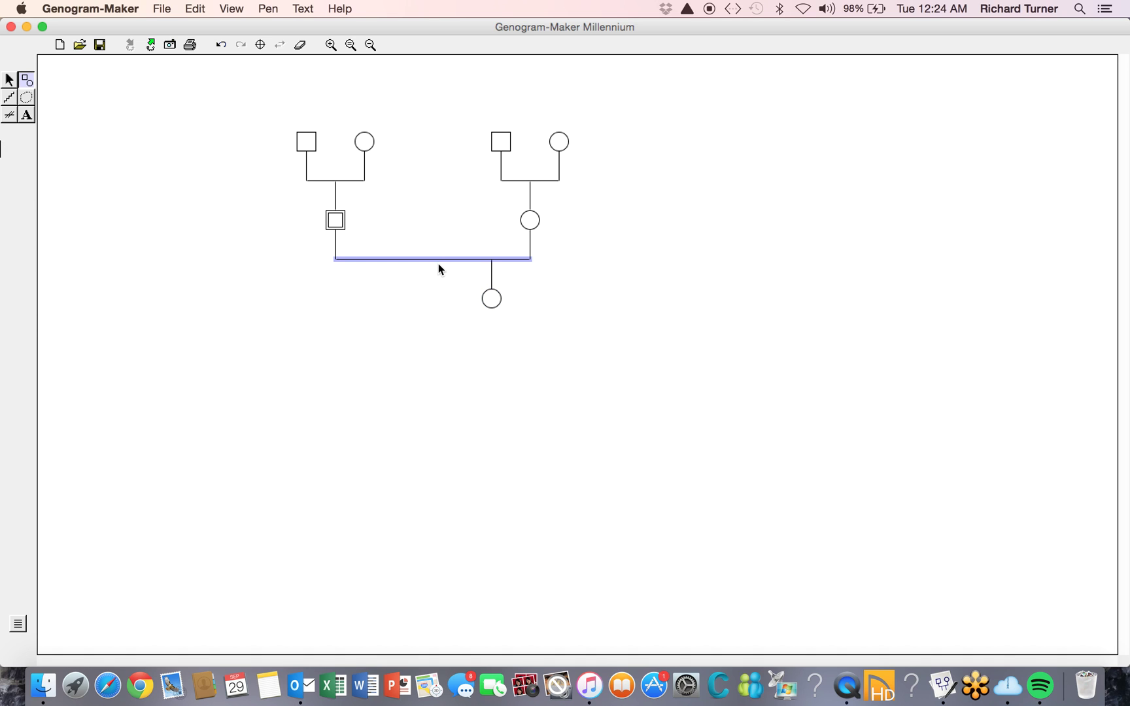
left_click(395, 260)
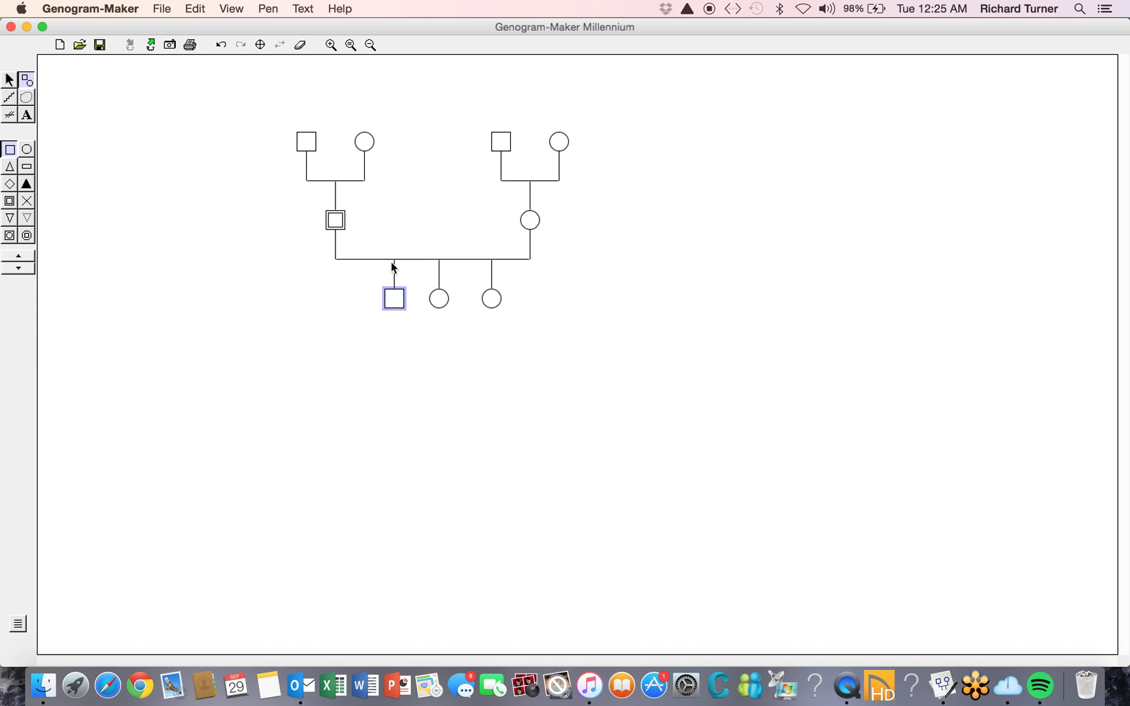
left_click(395, 274)
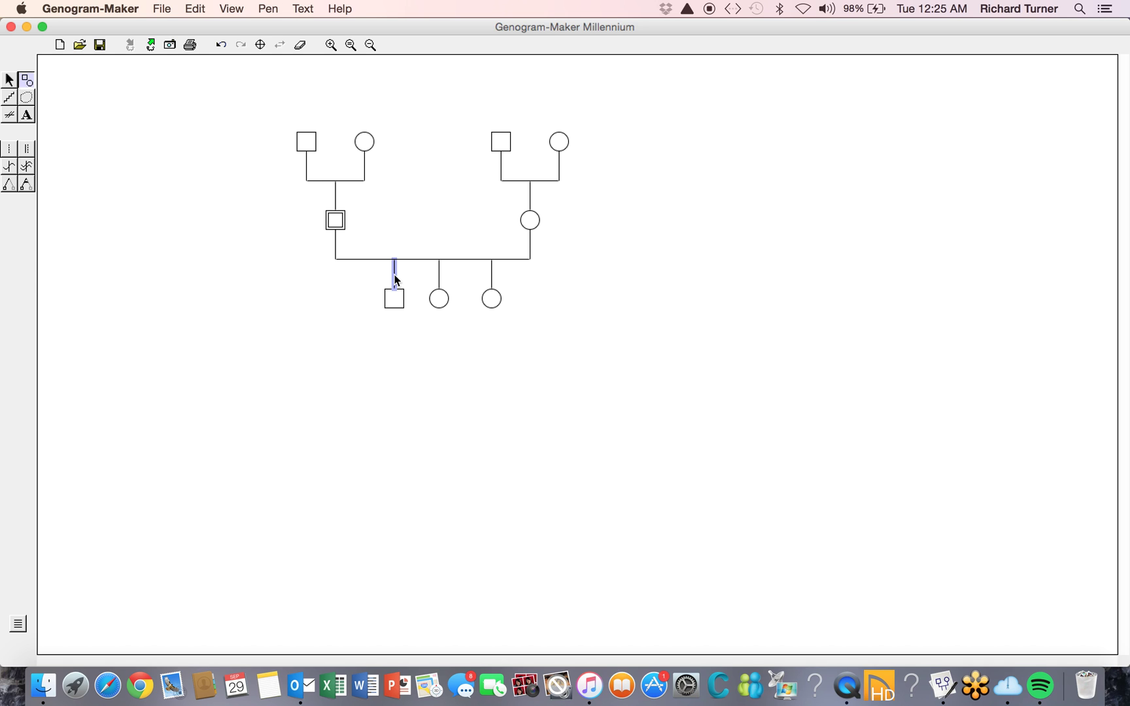
left_click(10, 186)
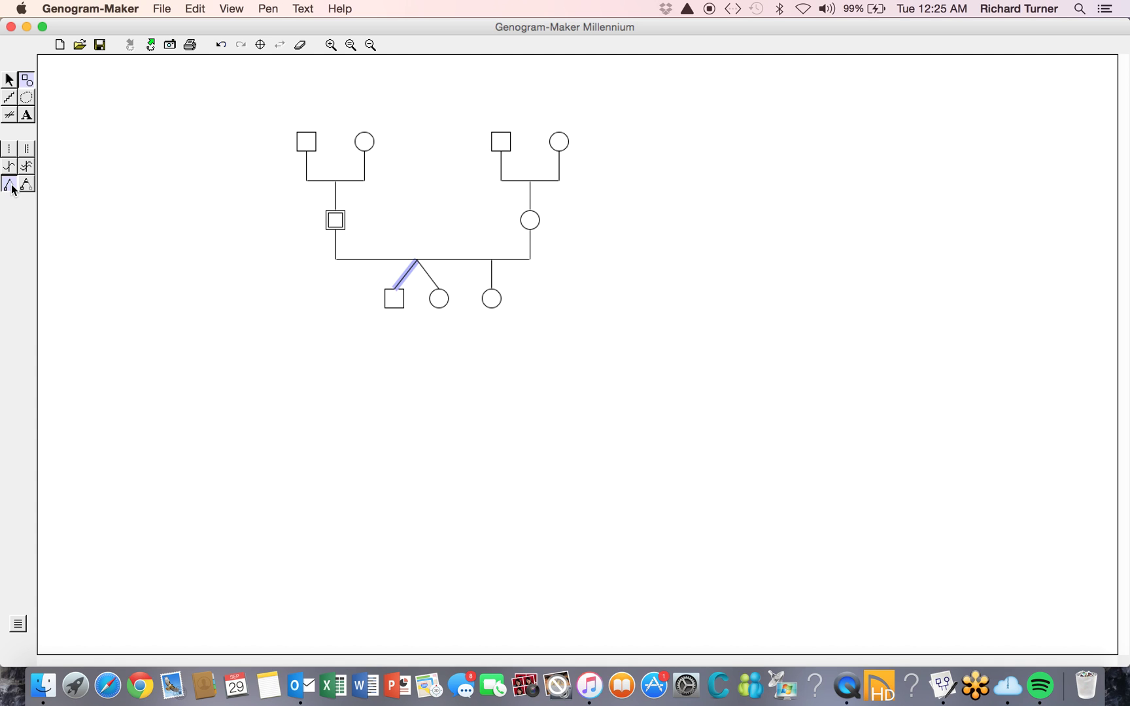
Draw a relationship line from the index male's father to the female partner, styled as a zigzag with a break symbol.
left_click(13, 99)
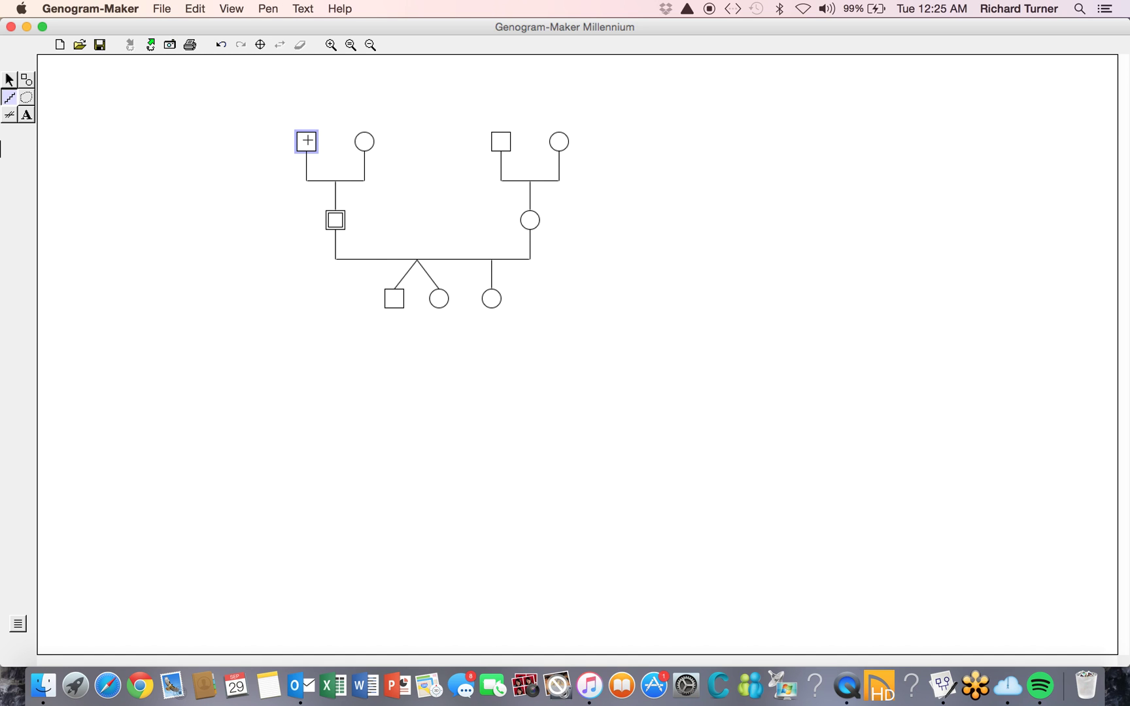
left_click_drag(308, 140, 530, 221)
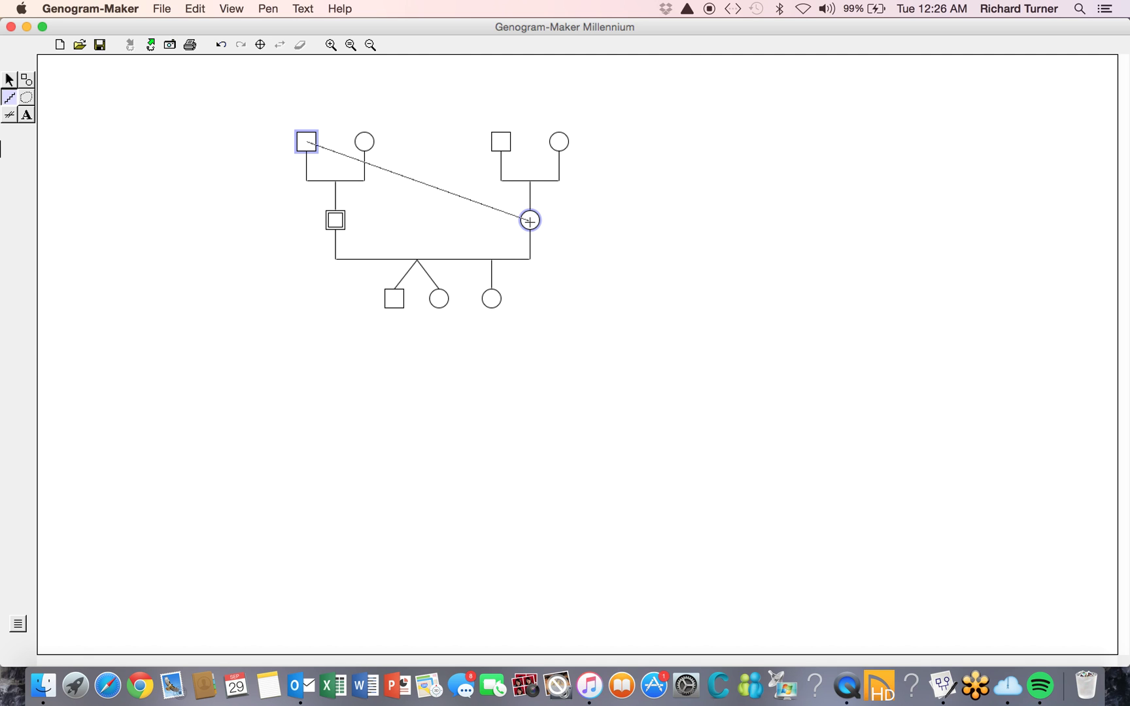
left_click_drag(529, 221, 530, 221)
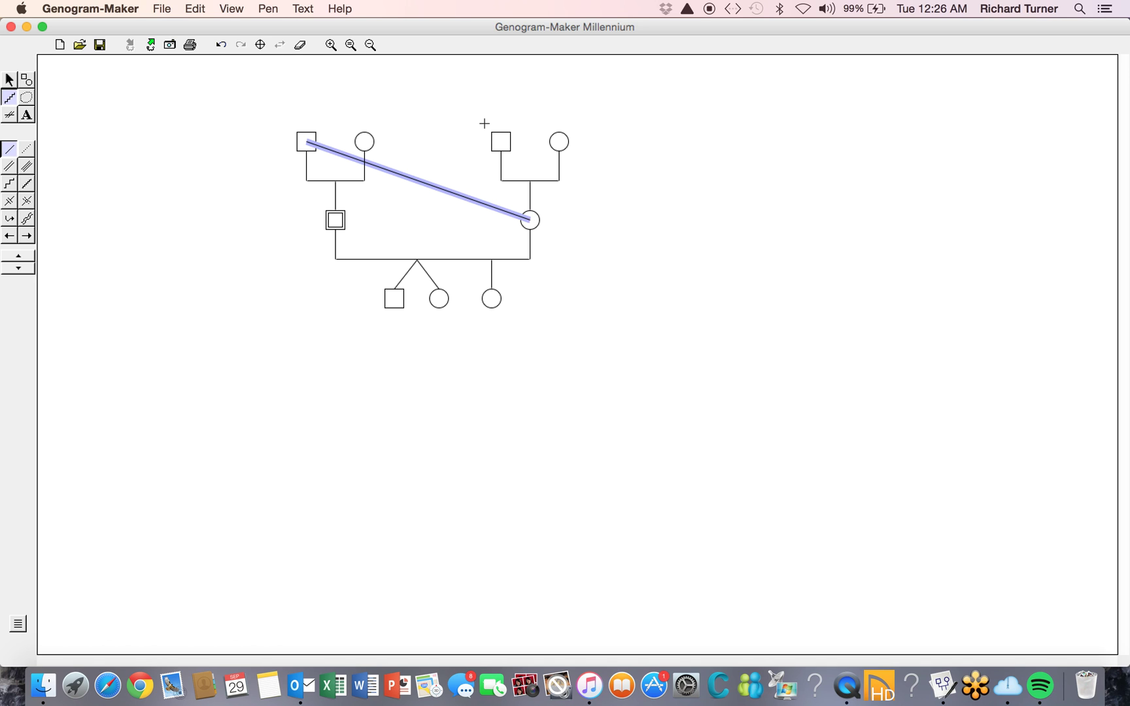
left_click(9, 185)
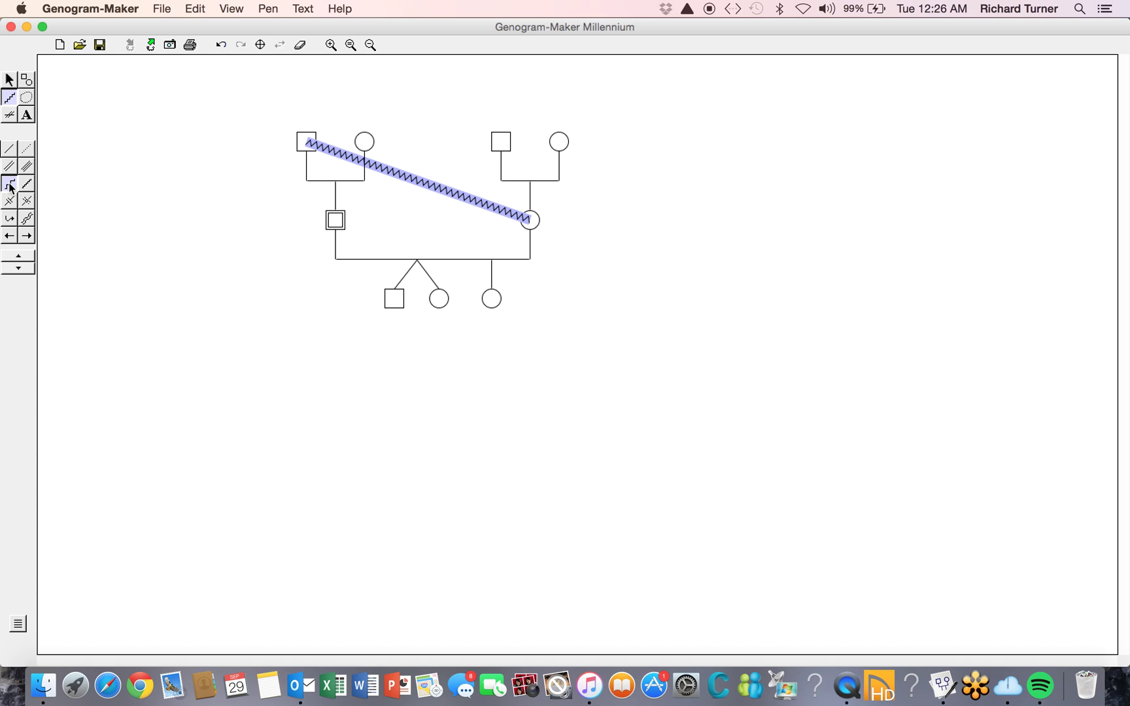
left_click(10, 186)
left_click(9, 202)
left_click(17, 316)
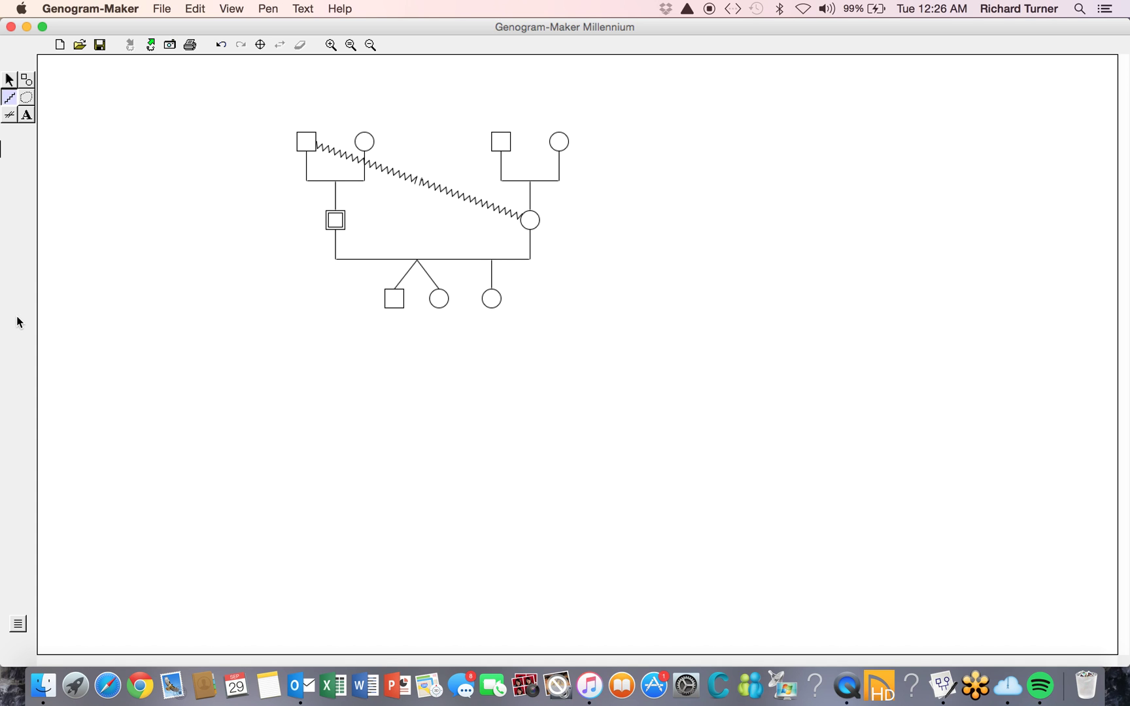
Enter the first name and date of birth of the index male's father in his information fields, and close the fields.
left_click(19, 625)
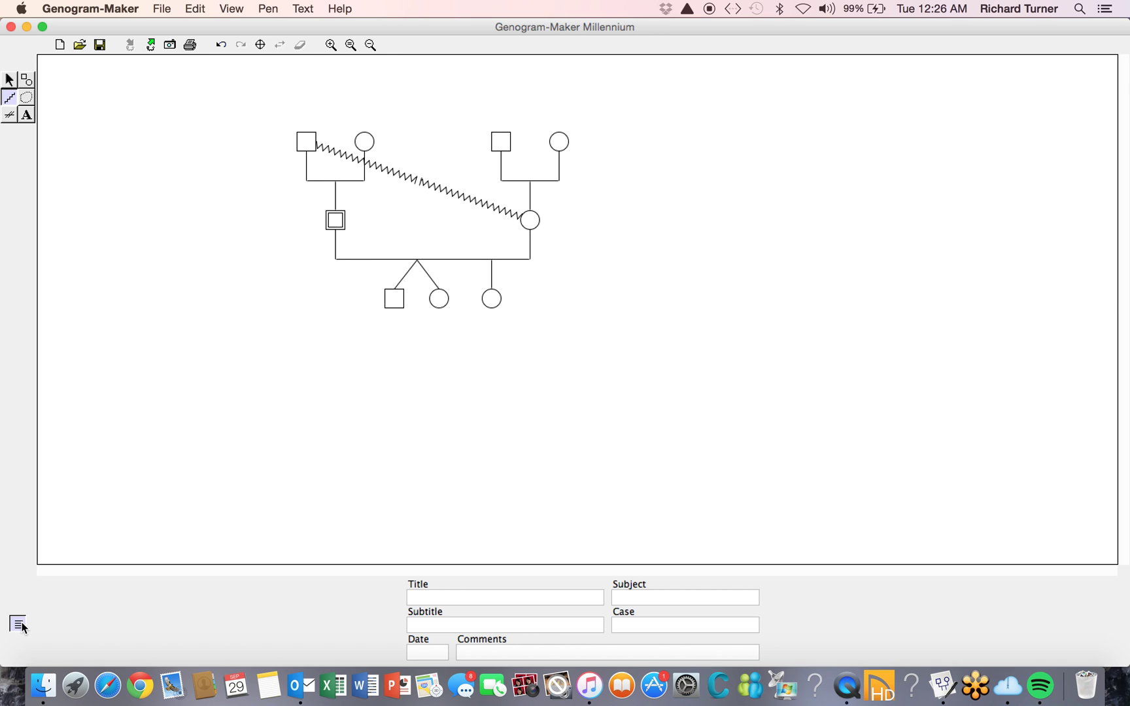
left_click(313, 147)
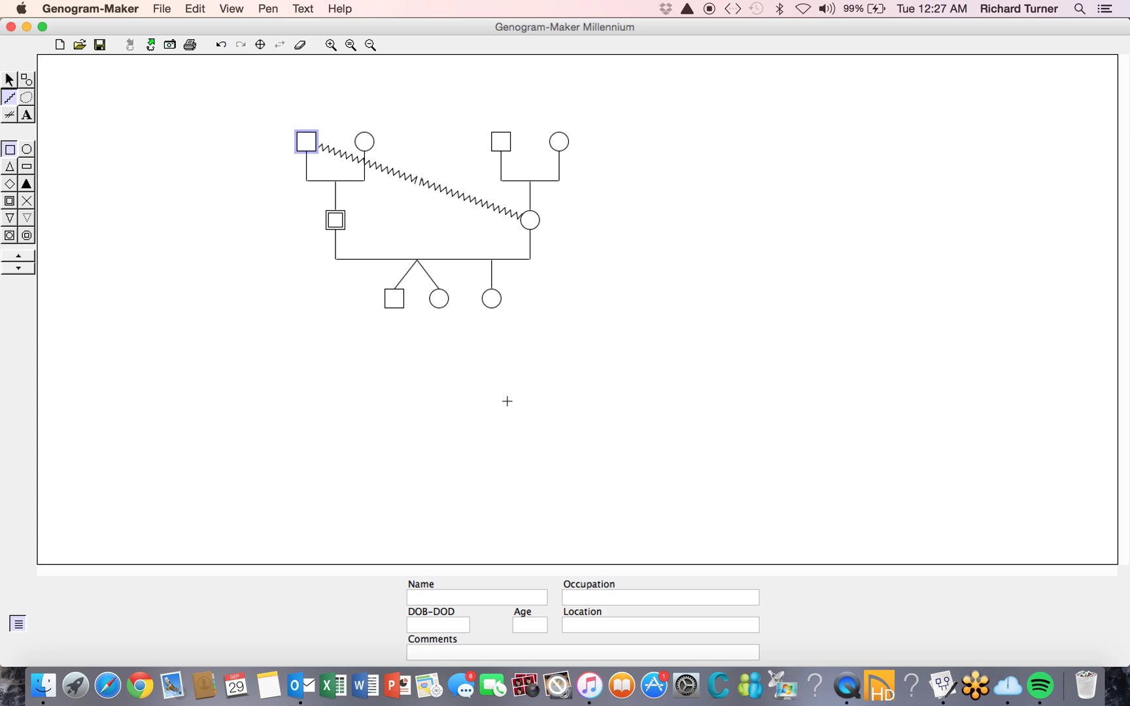
left_click(469, 596)
type("John")
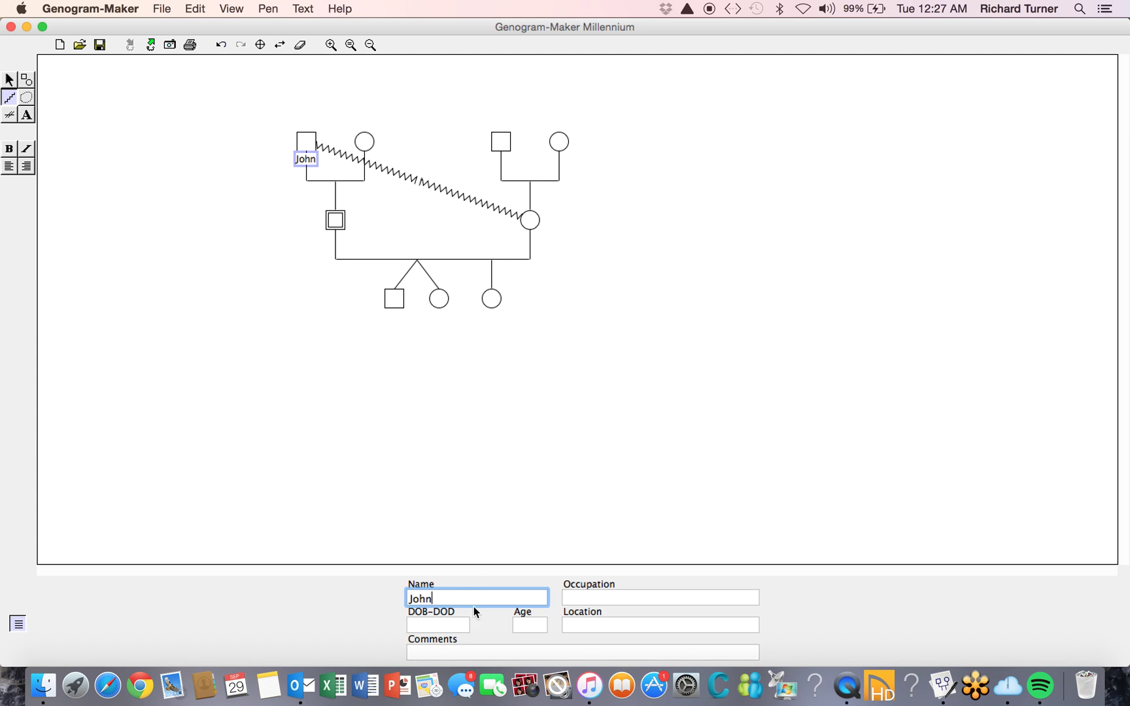
left_click(437, 626)
type("12")
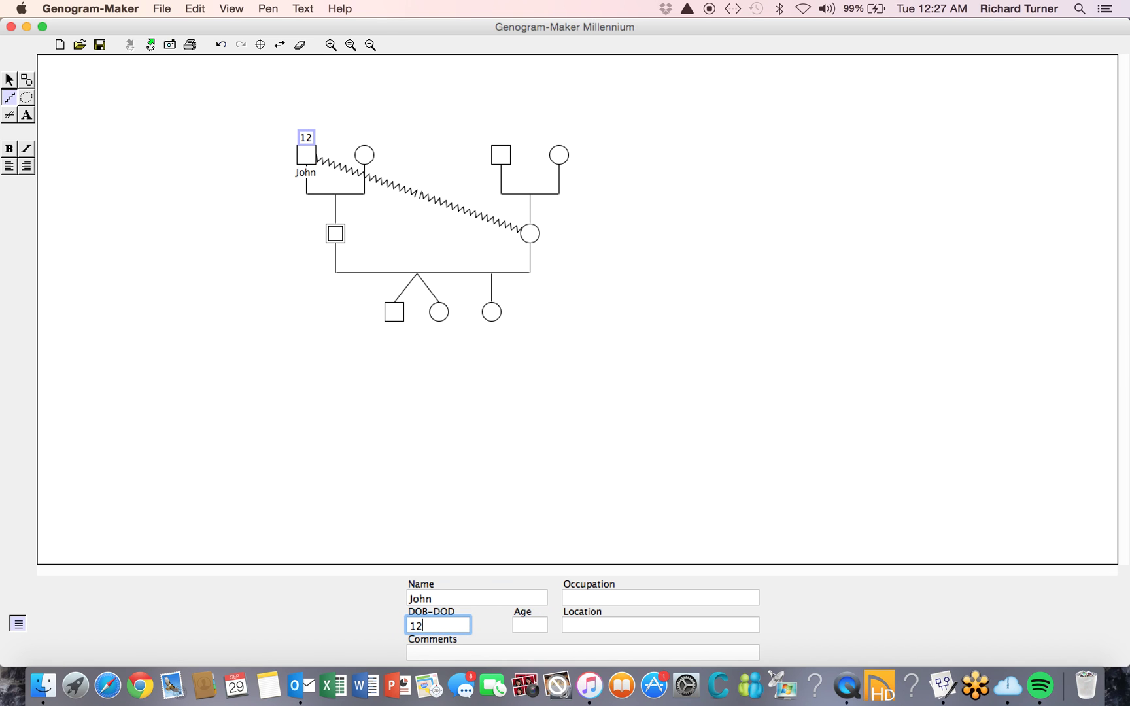
type("/2/78")
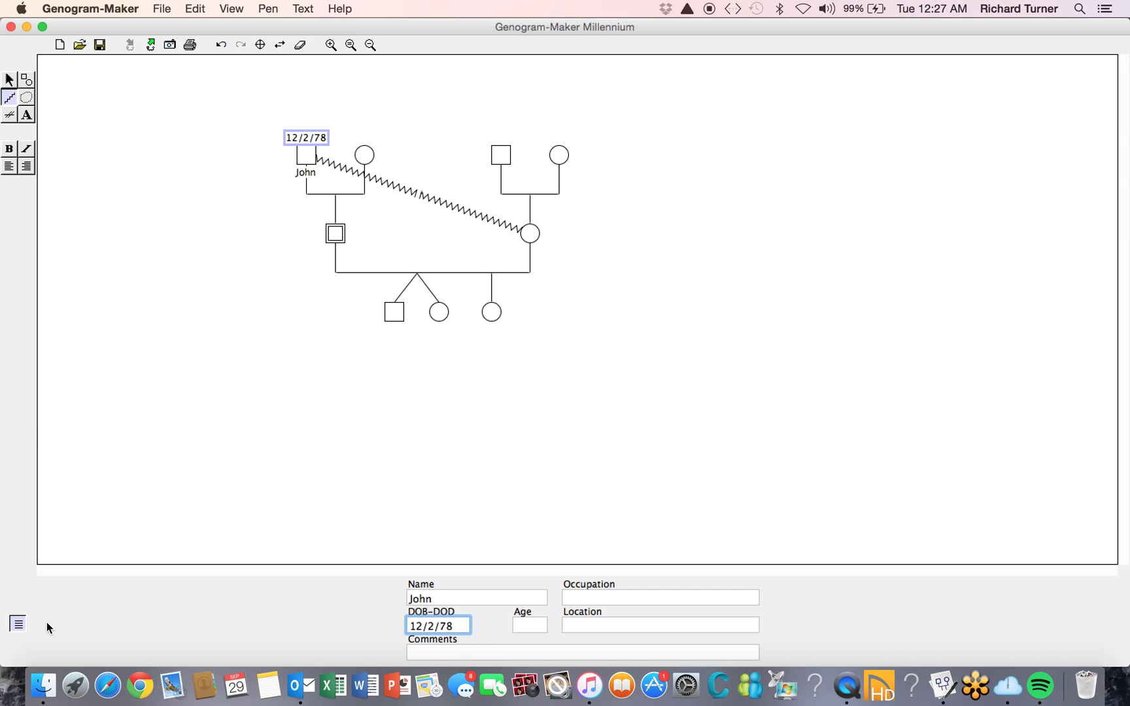
left_click(17, 625)
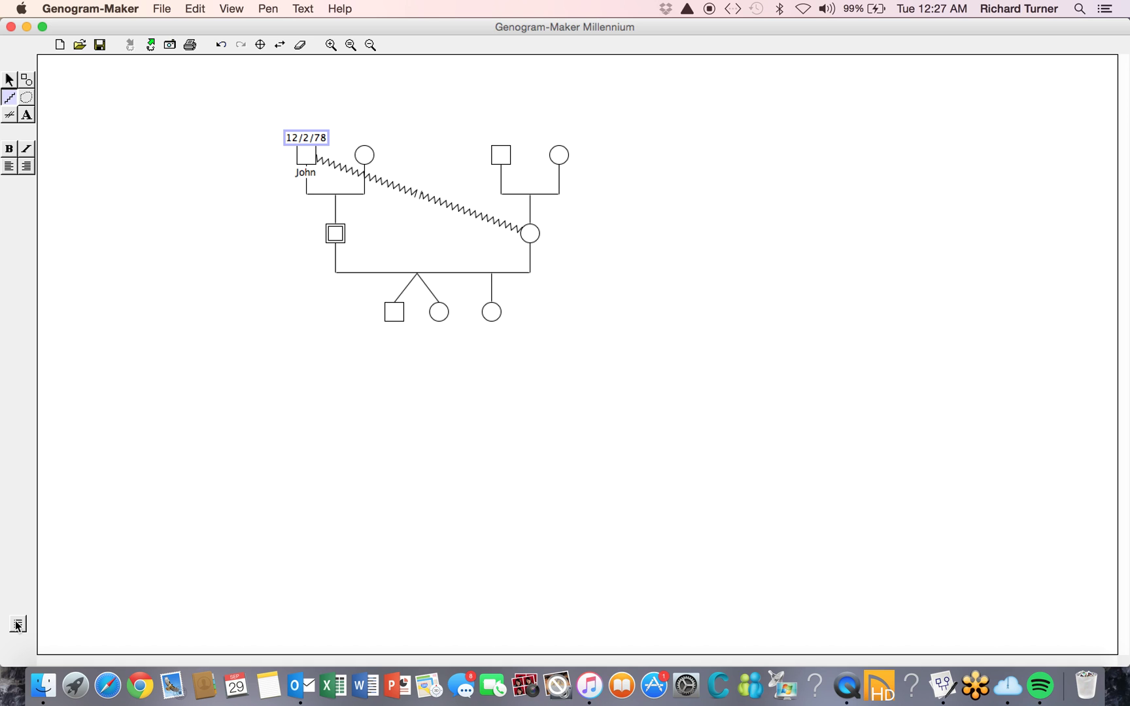
Place a text label above the family tree, between the two grandparent couples, and set its size to Banner.
left_click(29, 119)
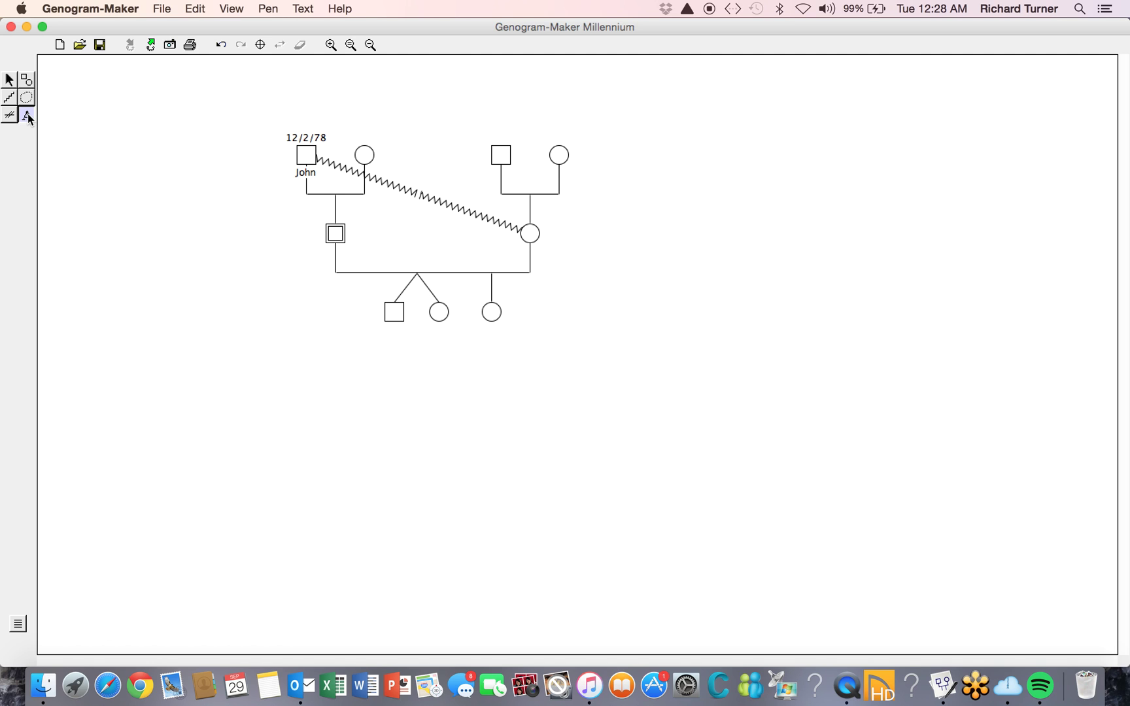
left_click(428, 105)
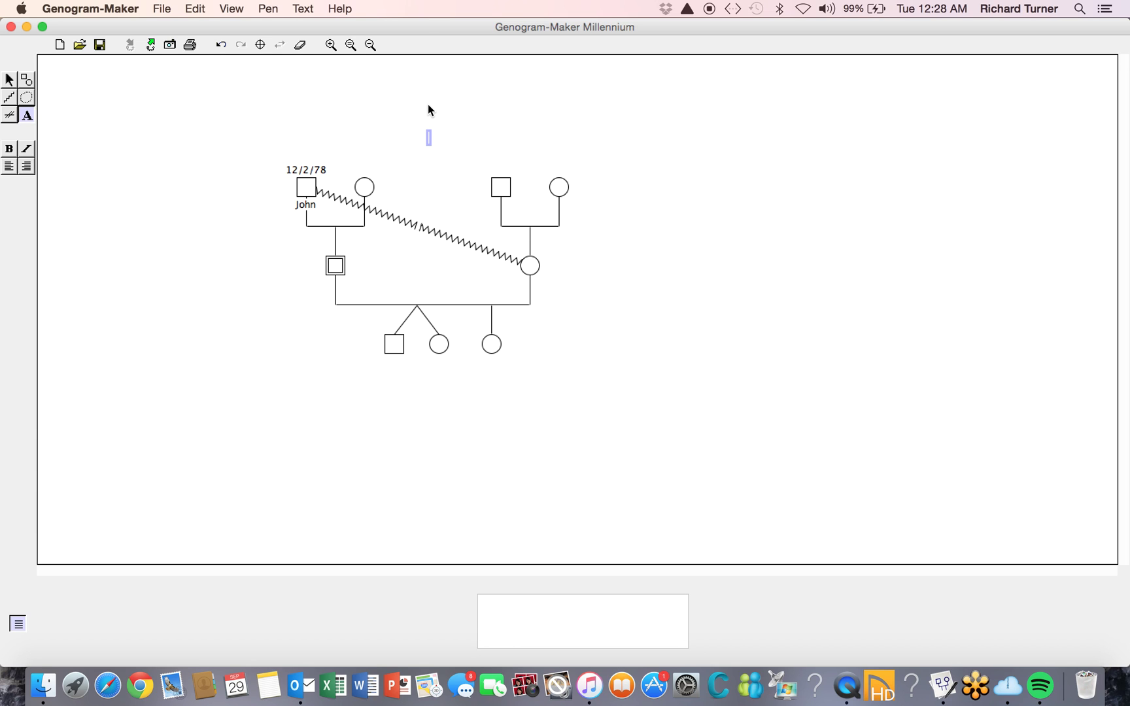
left_click(304, 9)
mouse_move(319, 42)
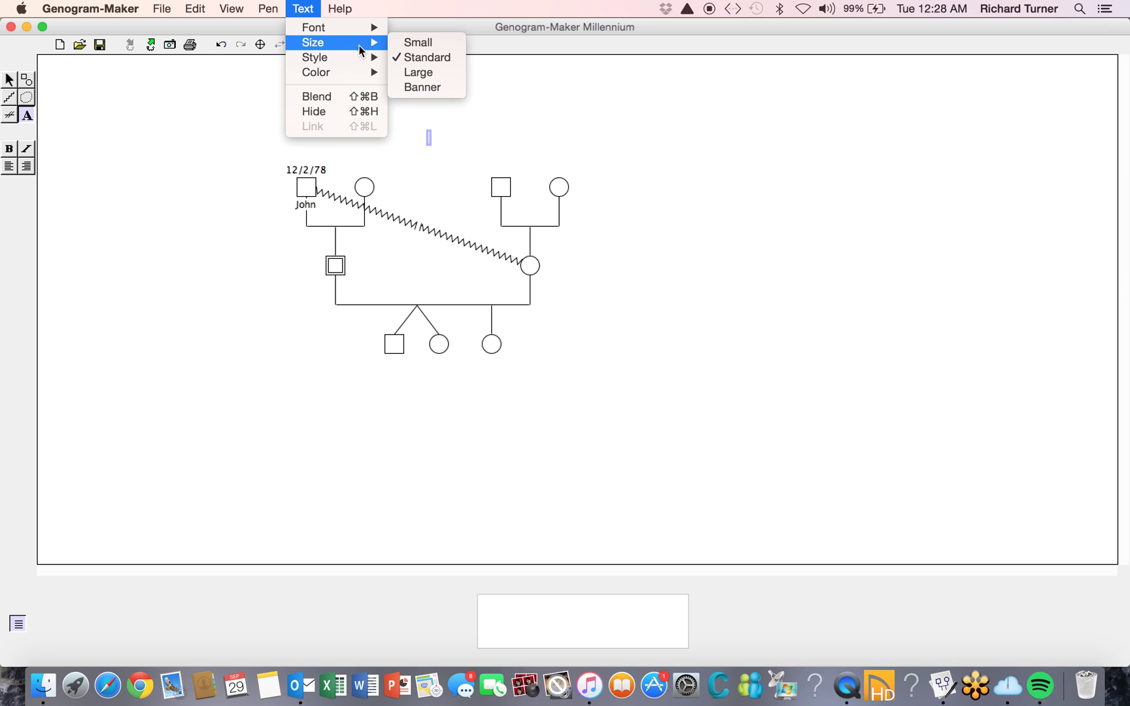
left_click(419, 87)
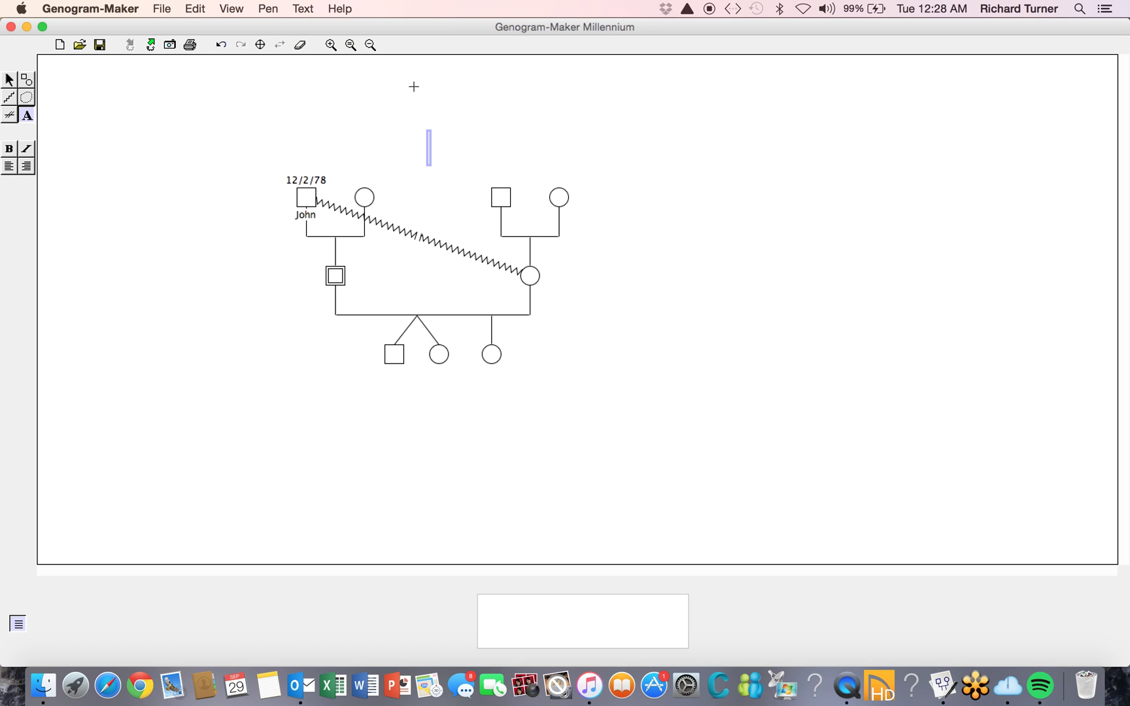
left_click(304, 10)
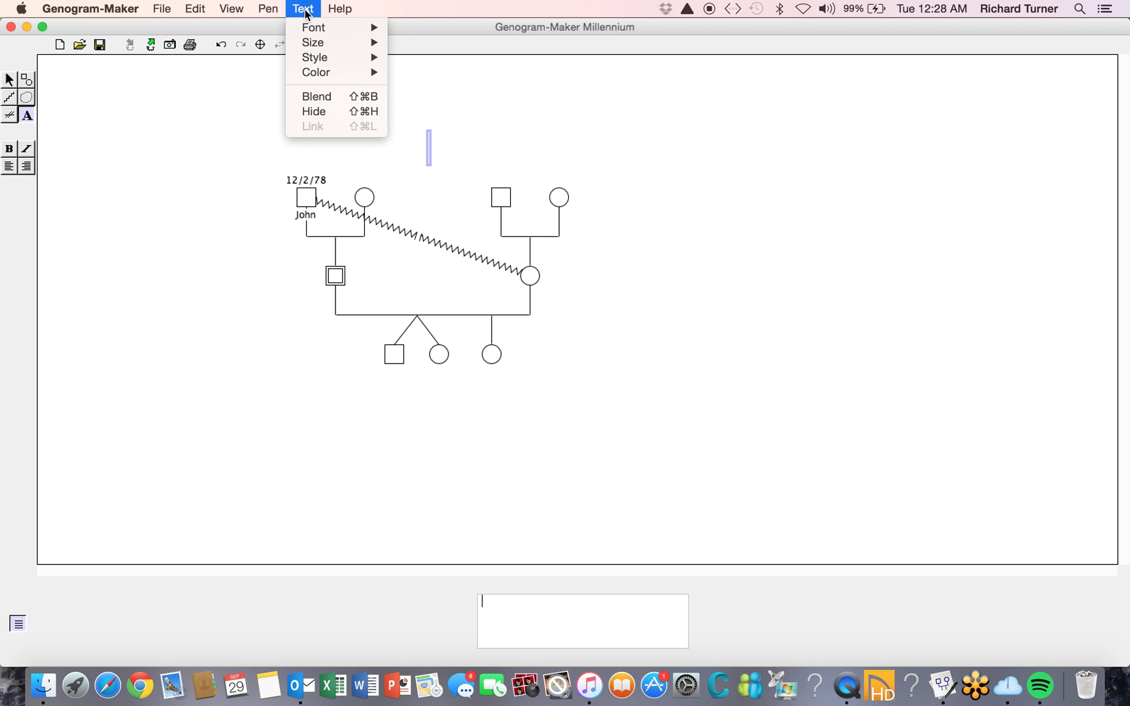
mouse_move(310, 62)
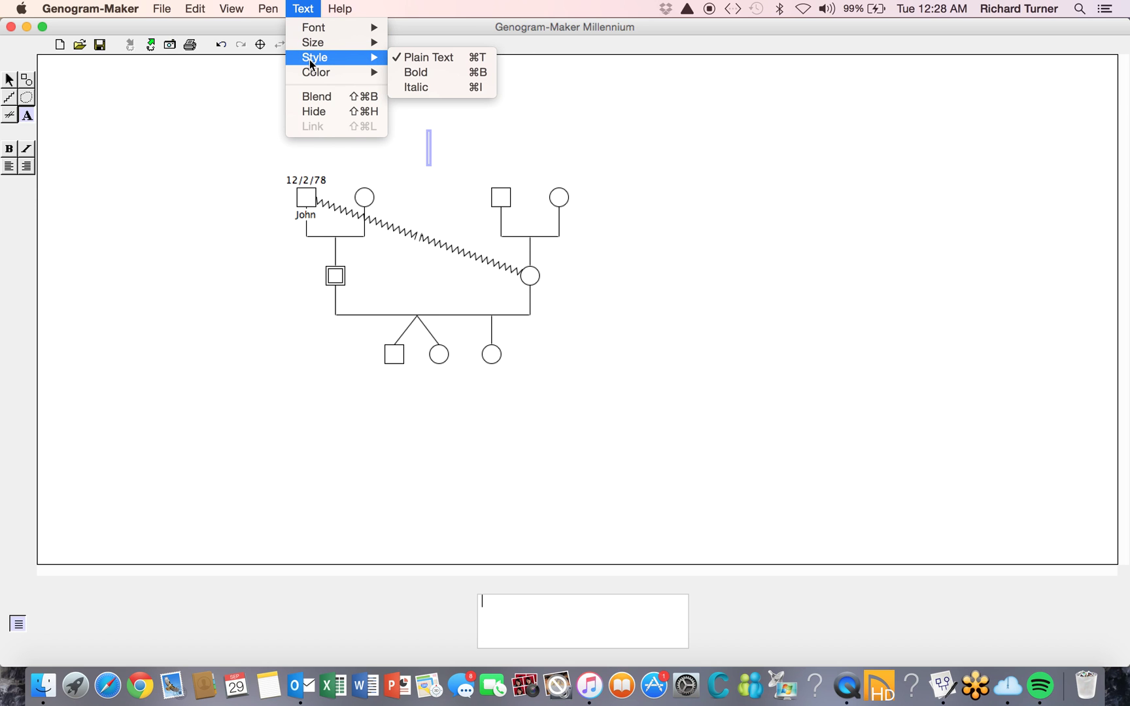